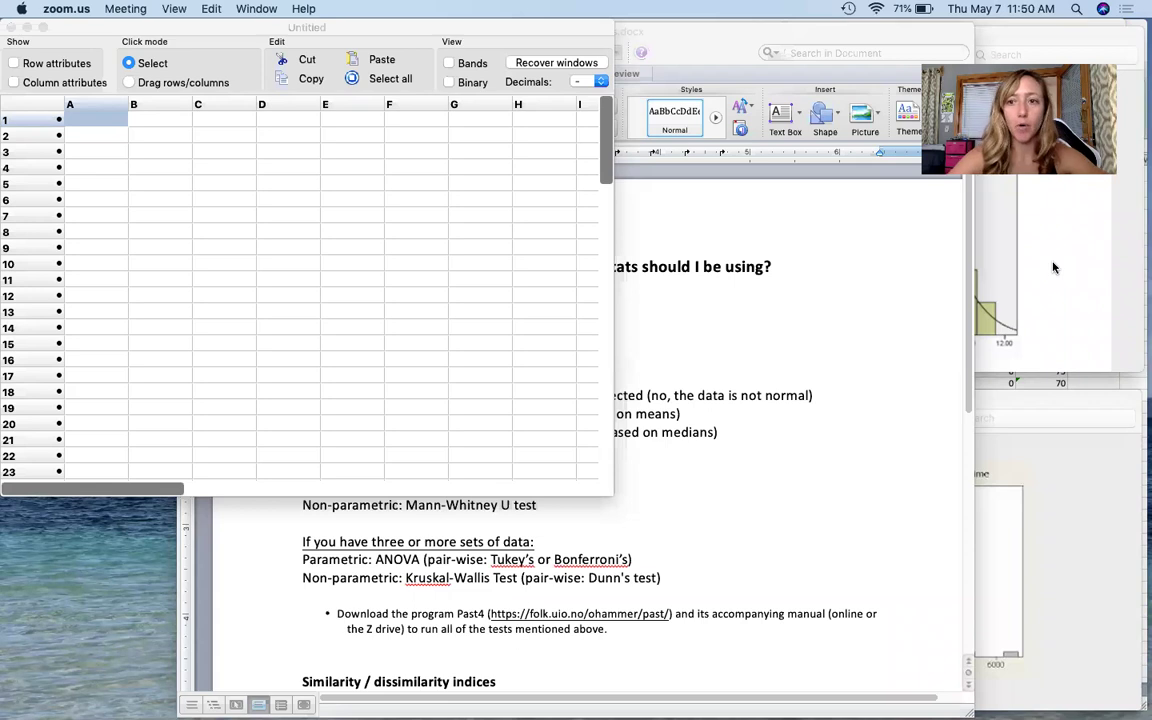
- Bring the unnamed.png and Unknown example histogram images to the front beside the empty Past4 sheet
click(1053, 267)
- Place the variable1 histogram at upper left beside the Lifetime histogram, then return to the stats guide
click(1041, 411)
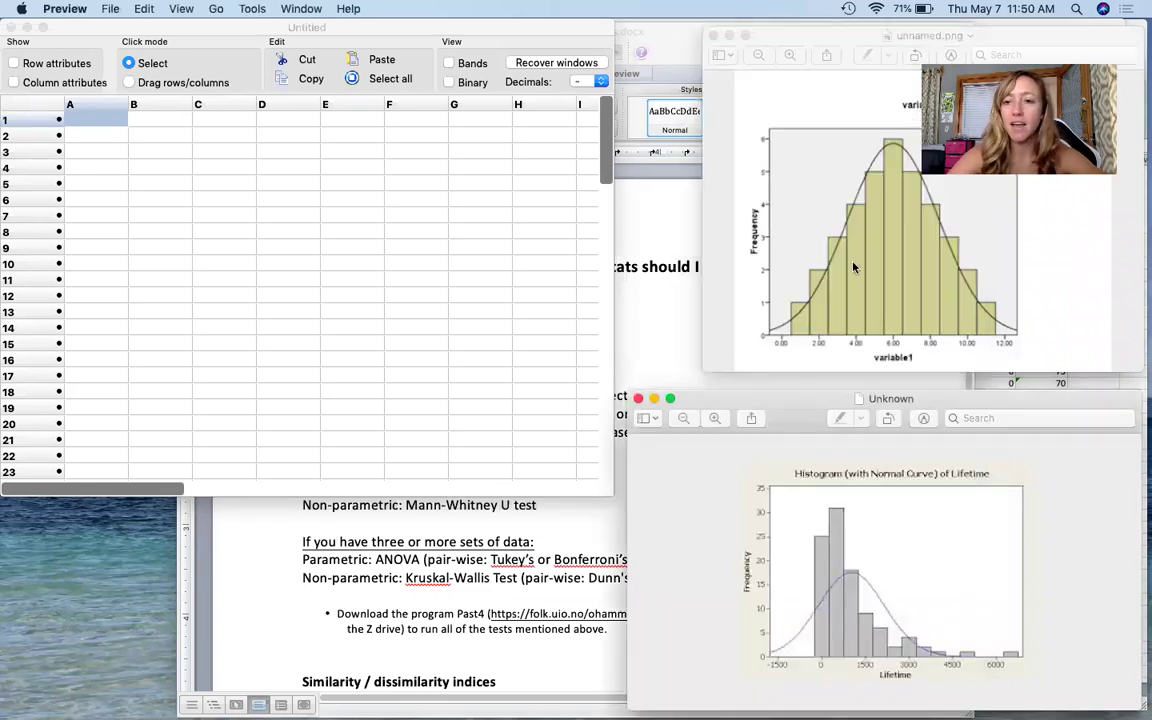
click(767, 234)
drag(881, 42, 220, 85)
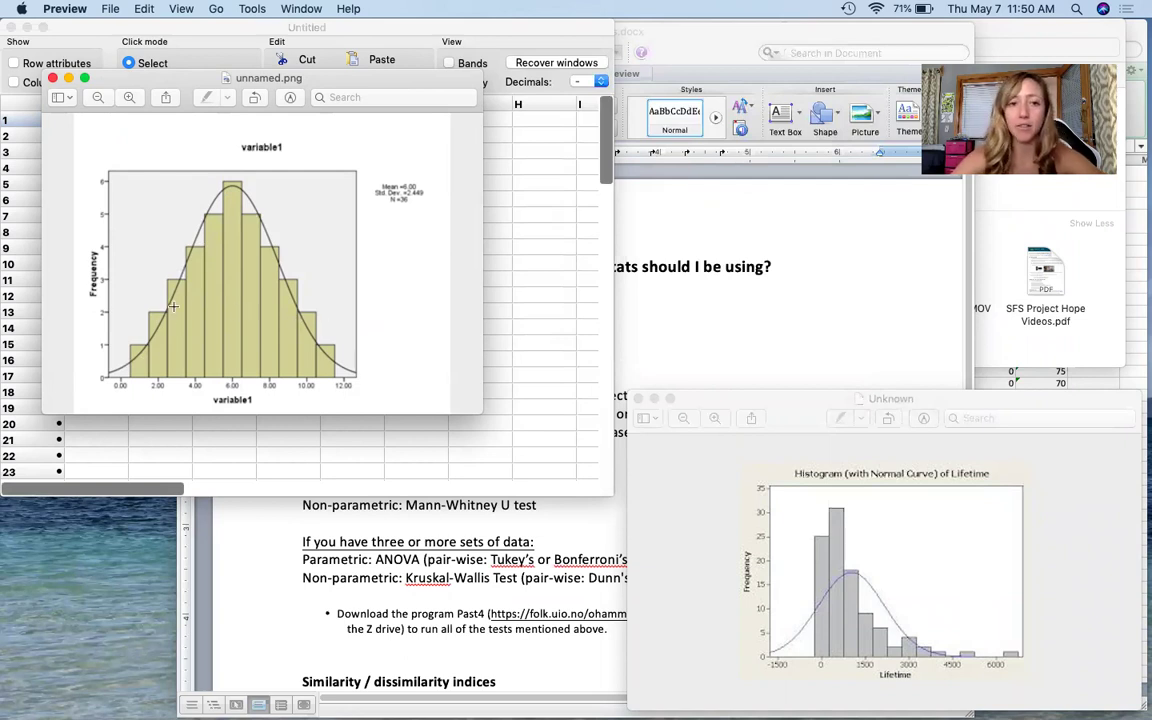
drag(784, 396, 554, 233)
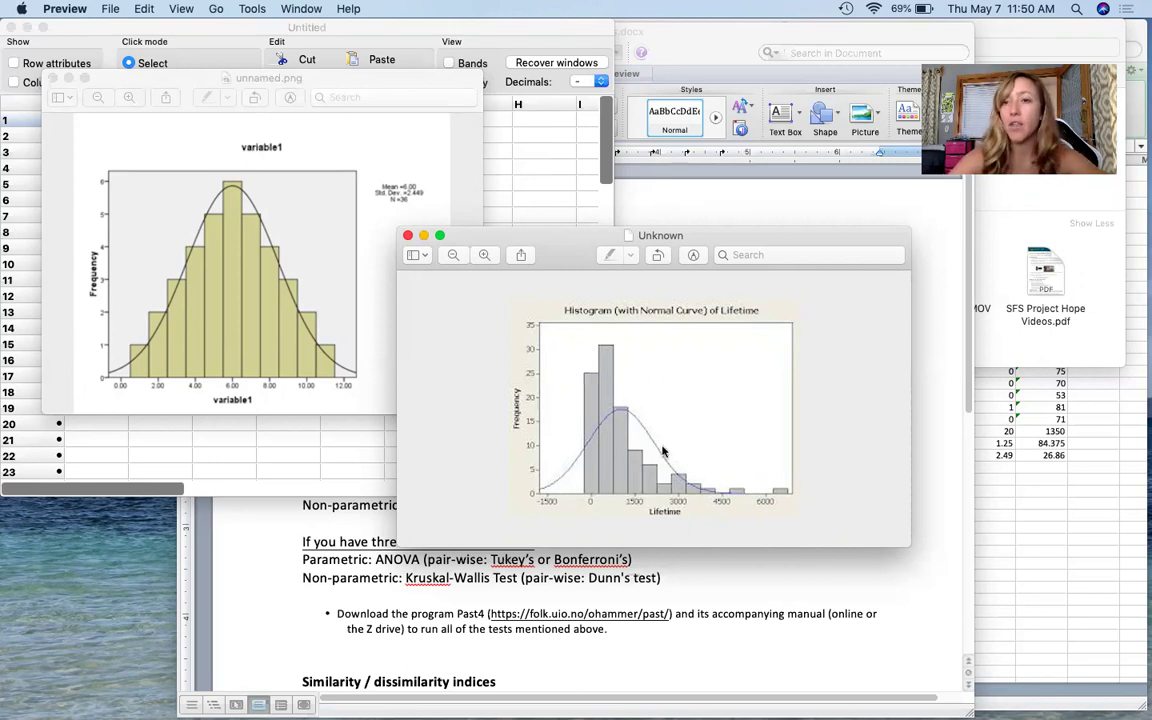
drag(513, 231, 571, 81)
click(330, 185)
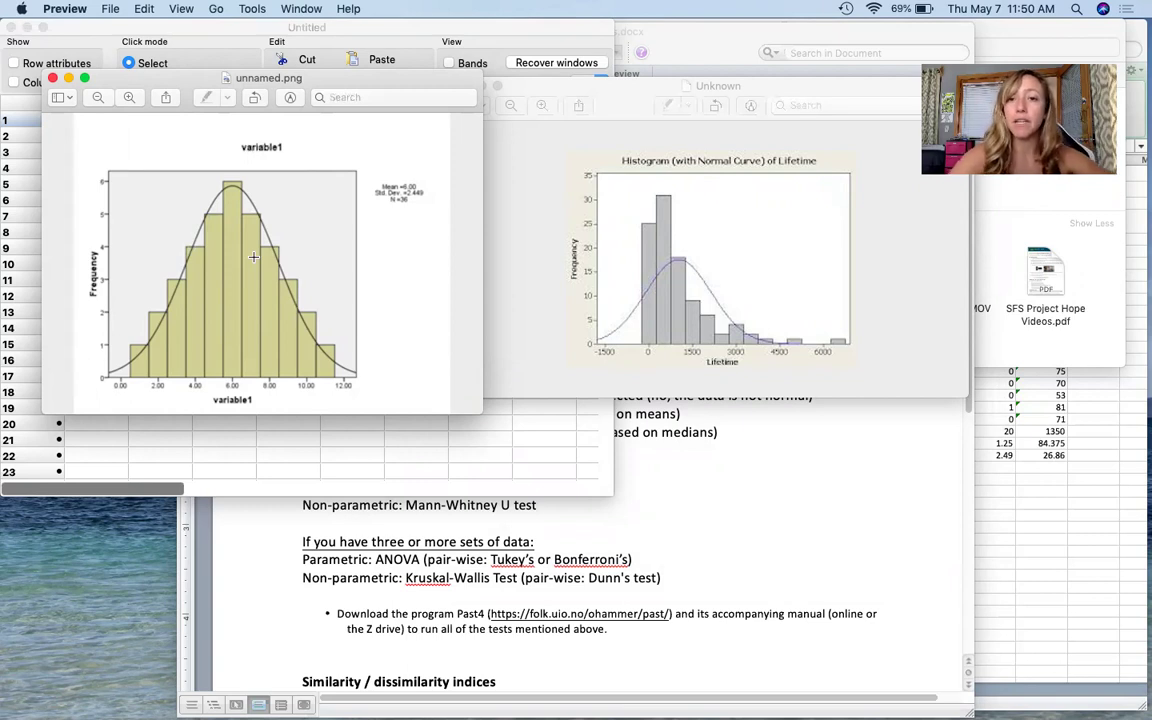
click(647, 226)
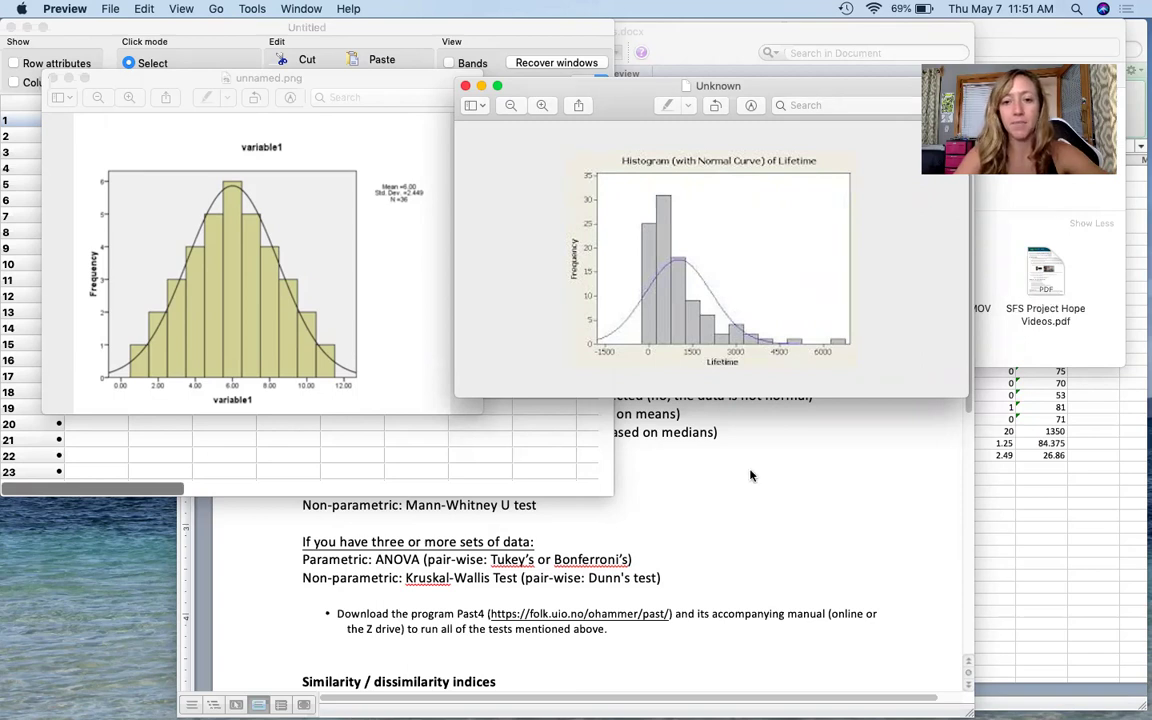
click(666, 504)
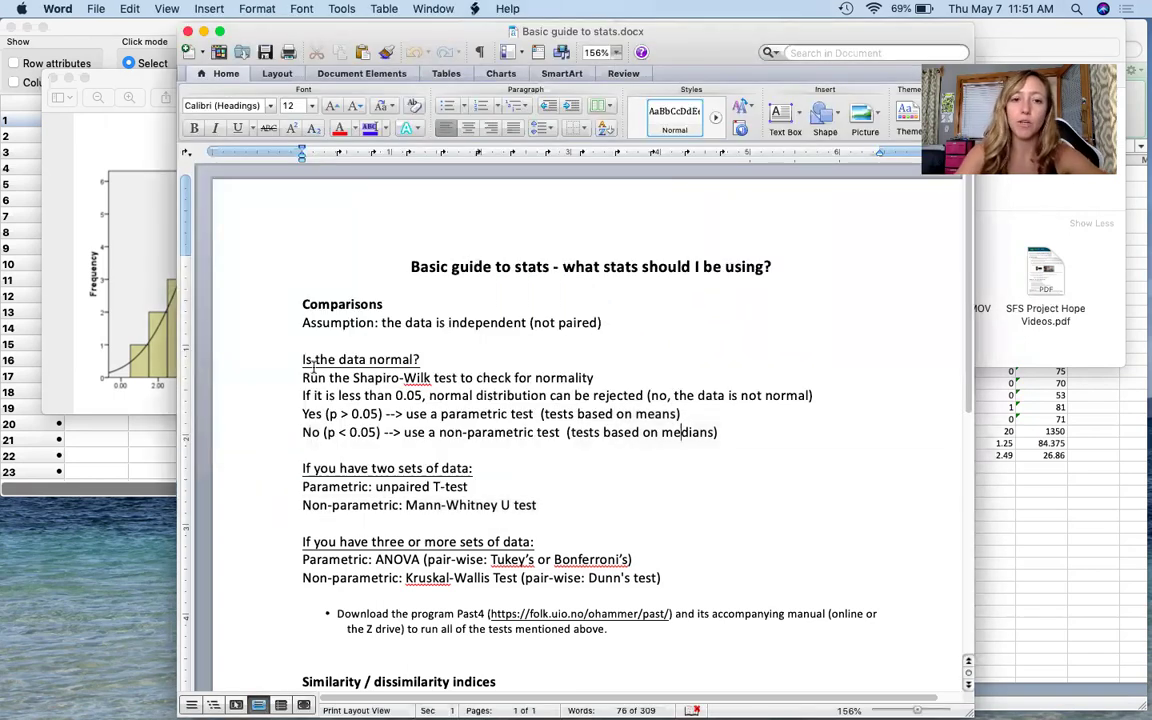
- Highlight and review the 'Is the data normal?' Shapiro-Wilk guidance in the stats guide
drag(300, 359, 723, 430)
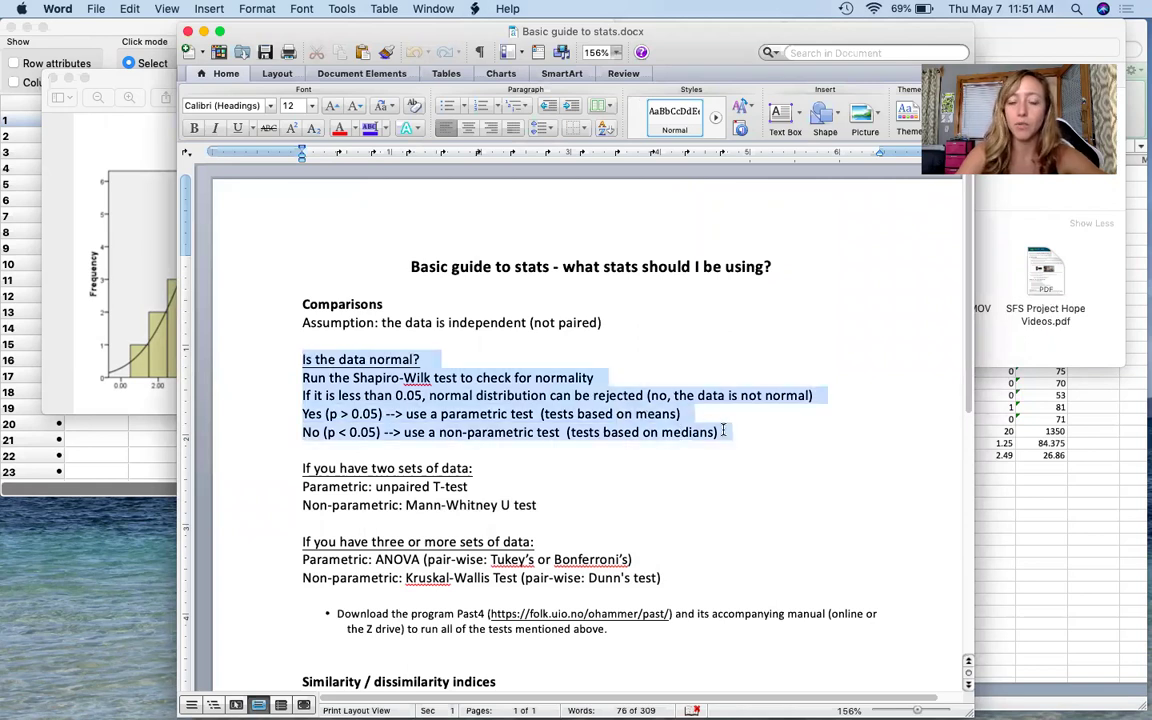
click(725, 431)
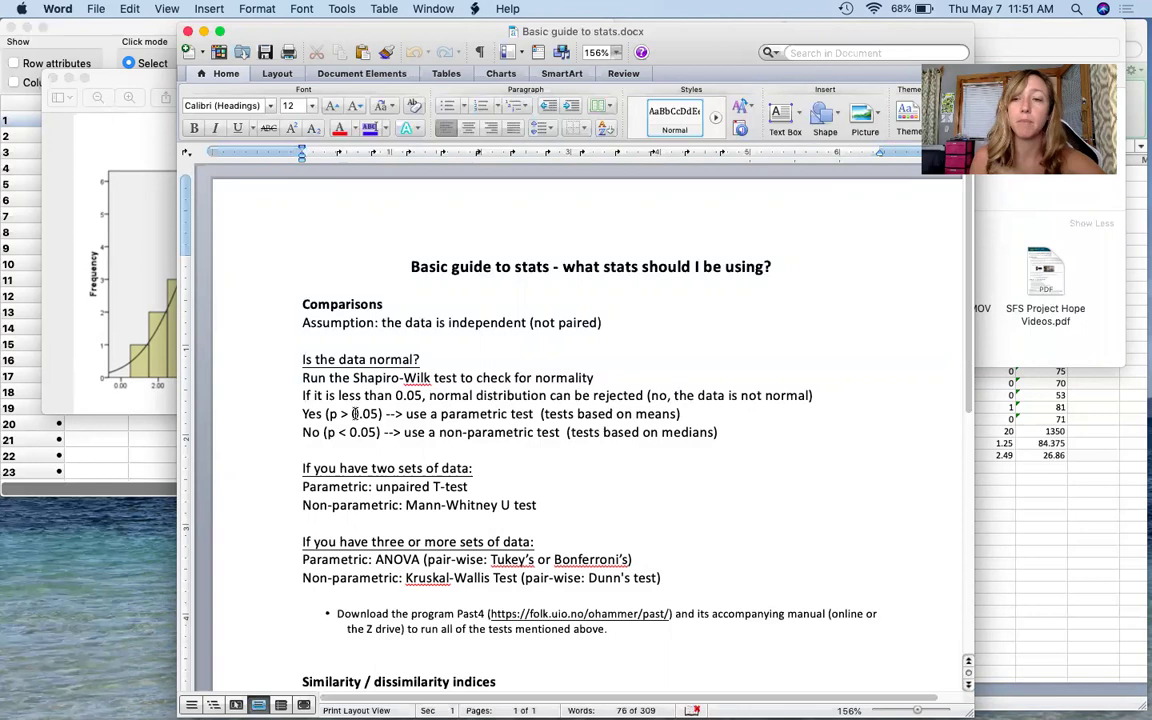
- Reposition the Past4 sheet and view the Excel reef fish counts starting at cell C5
click(155, 28)
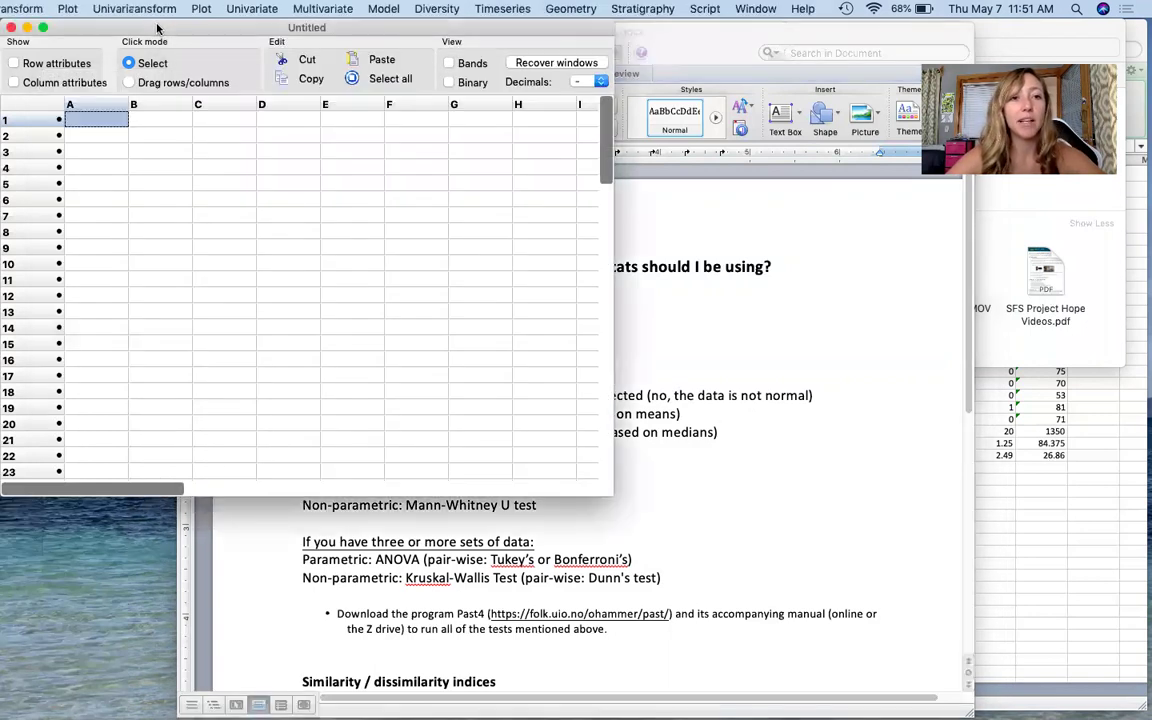
drag(160, 32, 190, 42)
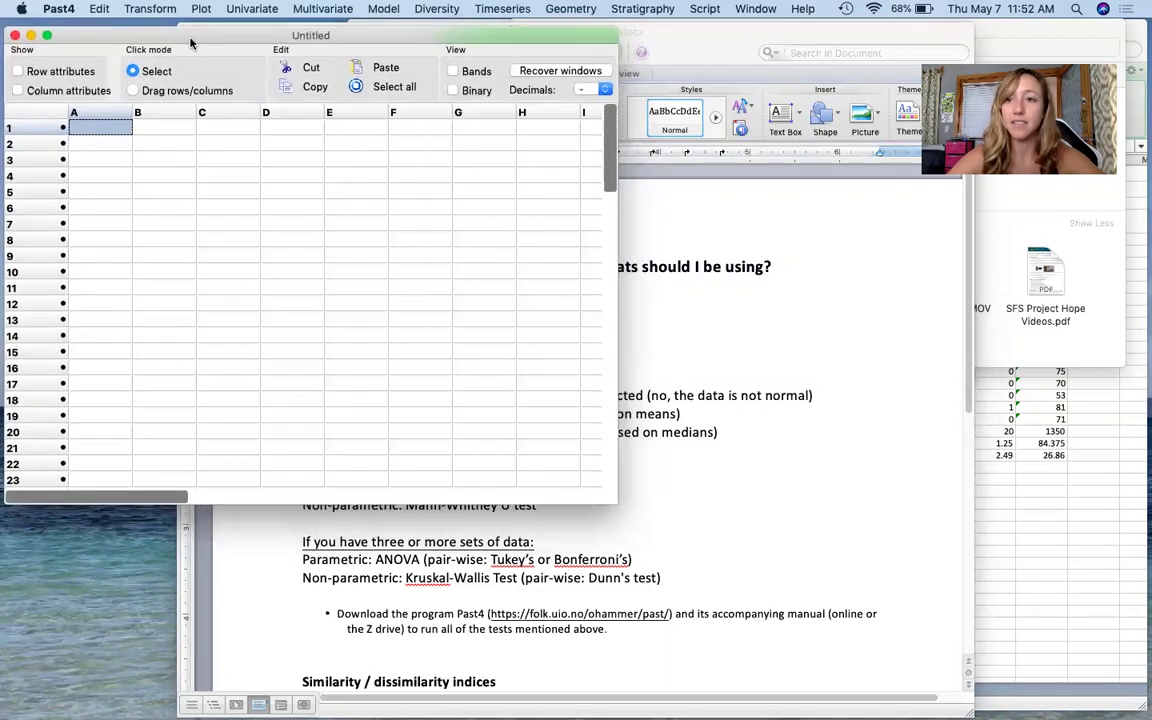
click(1077, 476)
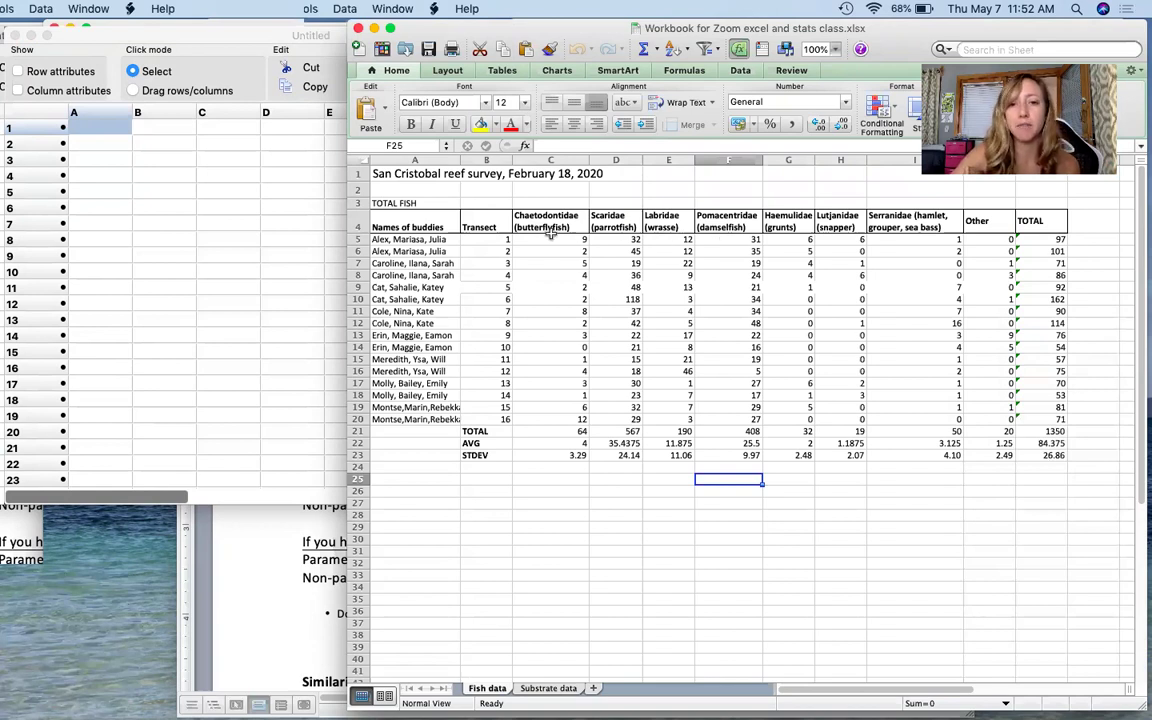
click(550, 239)
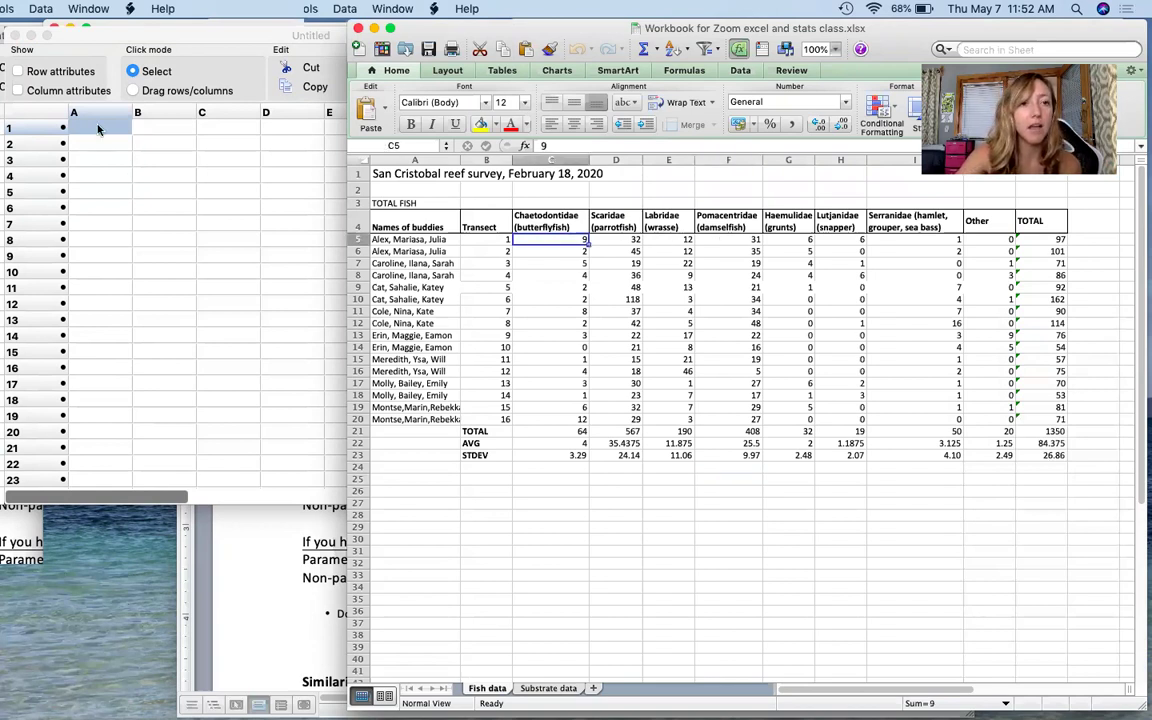
click(92, 122)
- Show column attributes and paste the four fish-family headers with their 16 counts from Excel into Past4
click(18, 91)
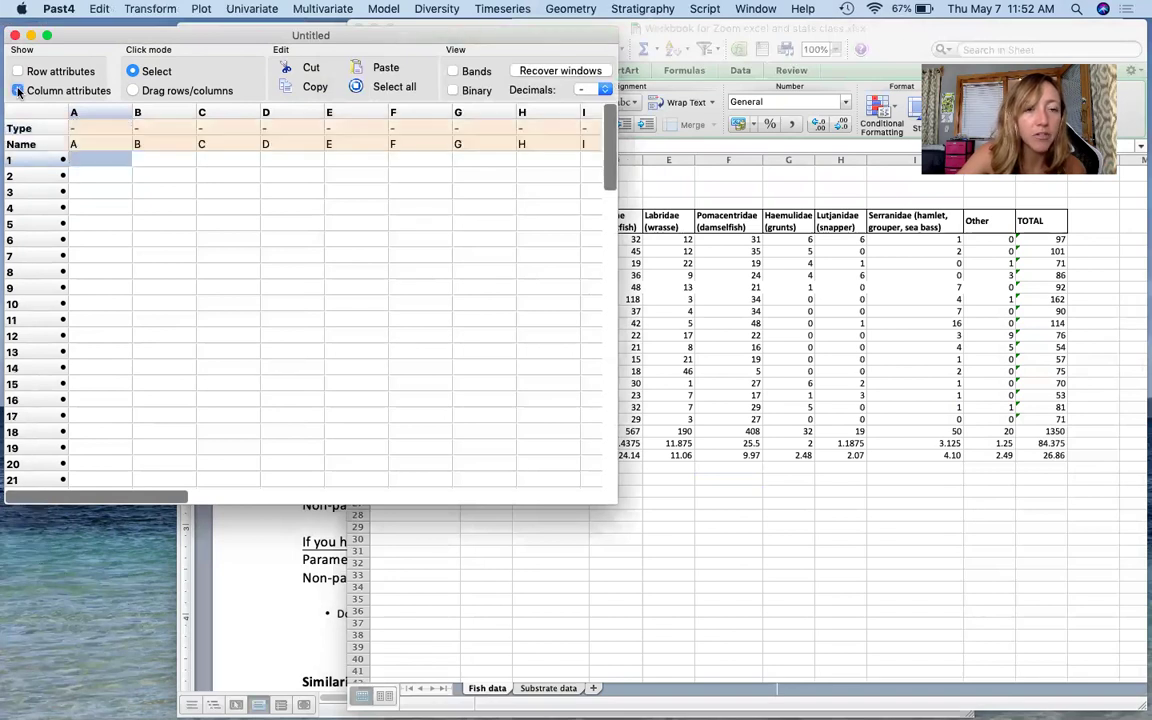
click(727, 283)
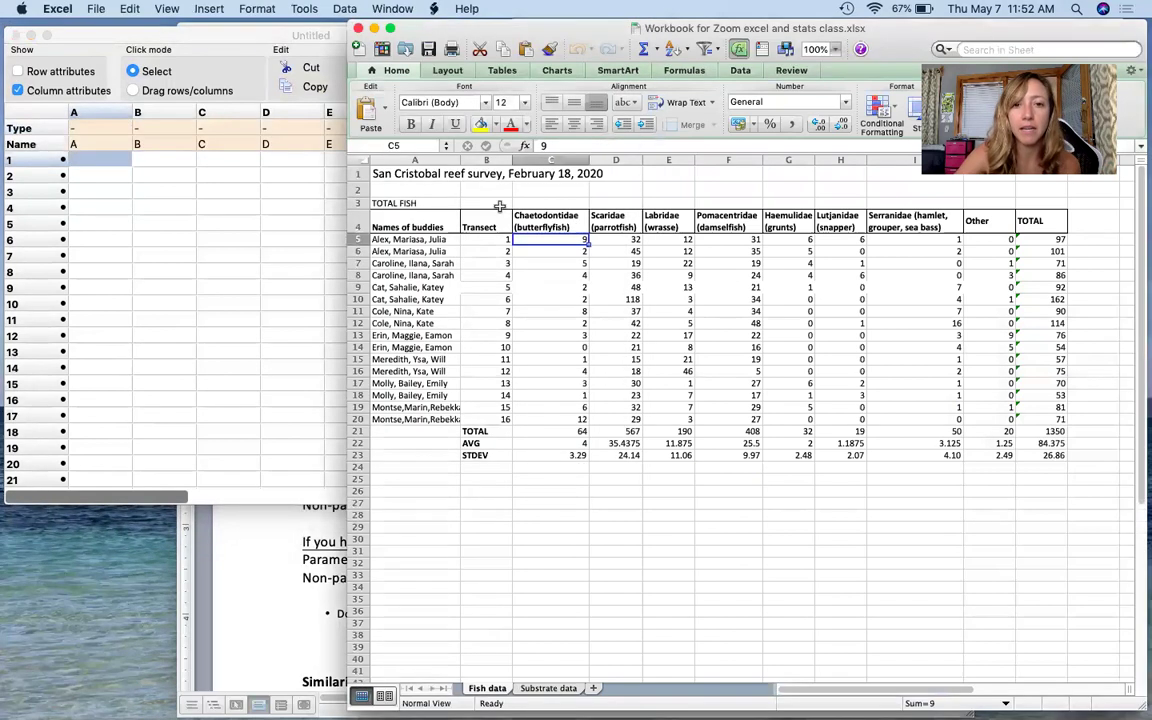
drag(522, 221, 747, 414)
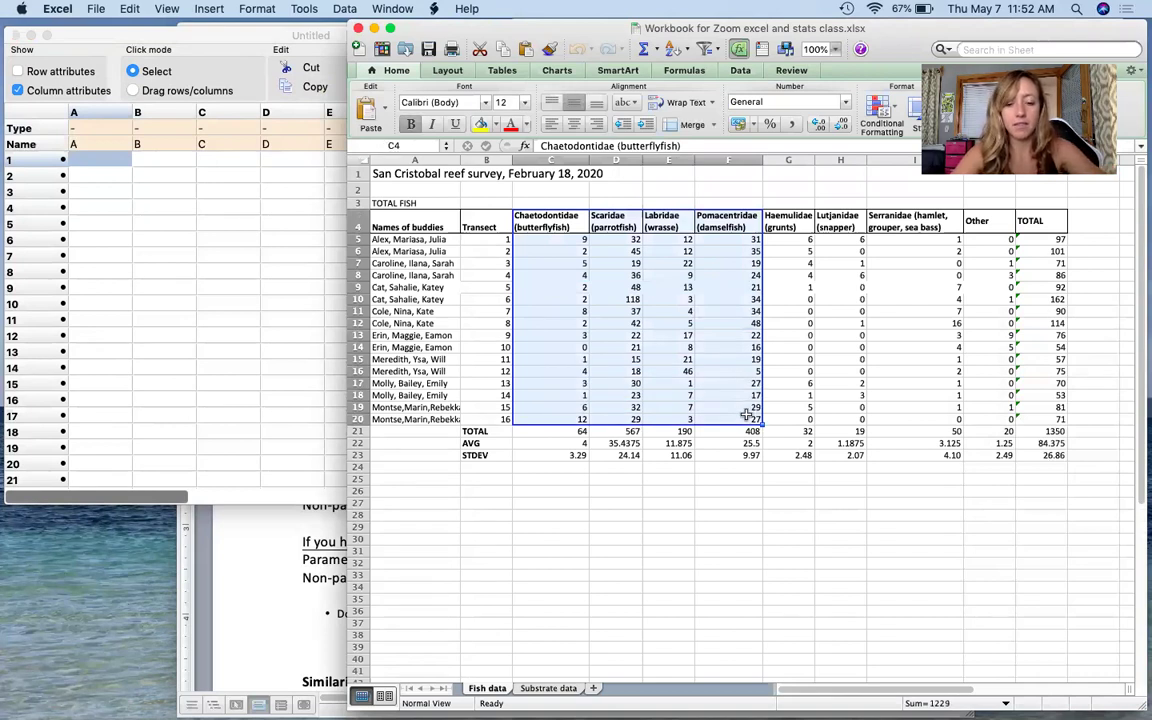
key(super+c)
click(90, 146)
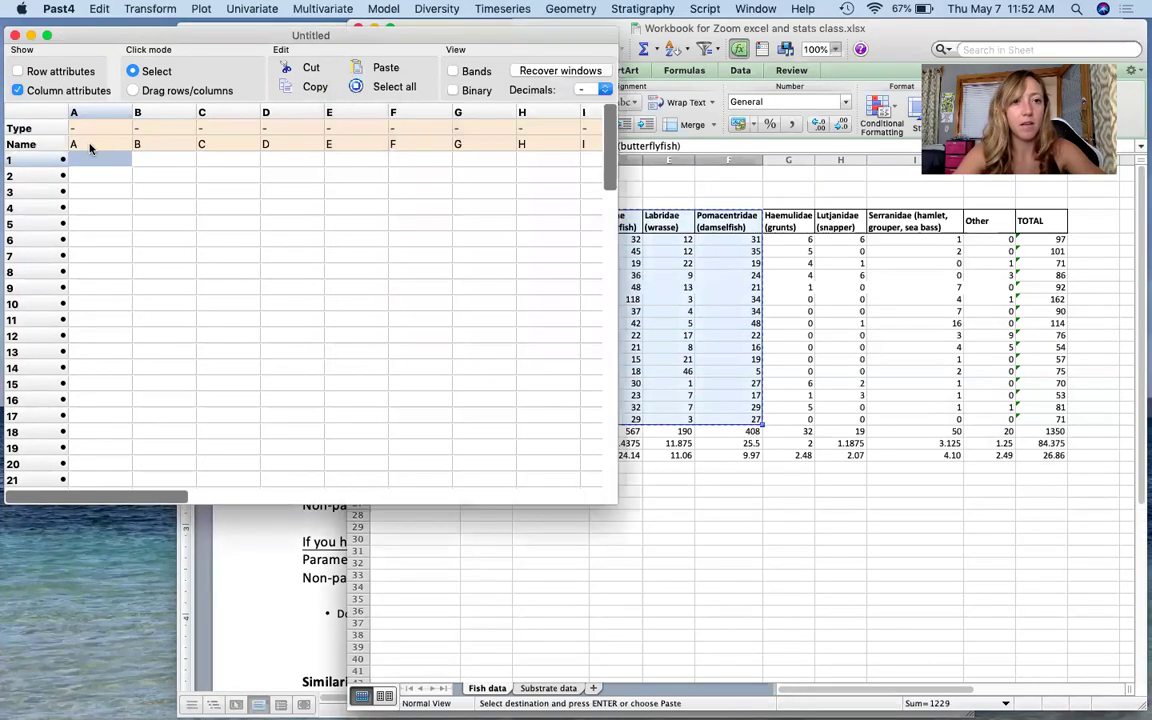
key(super+v)
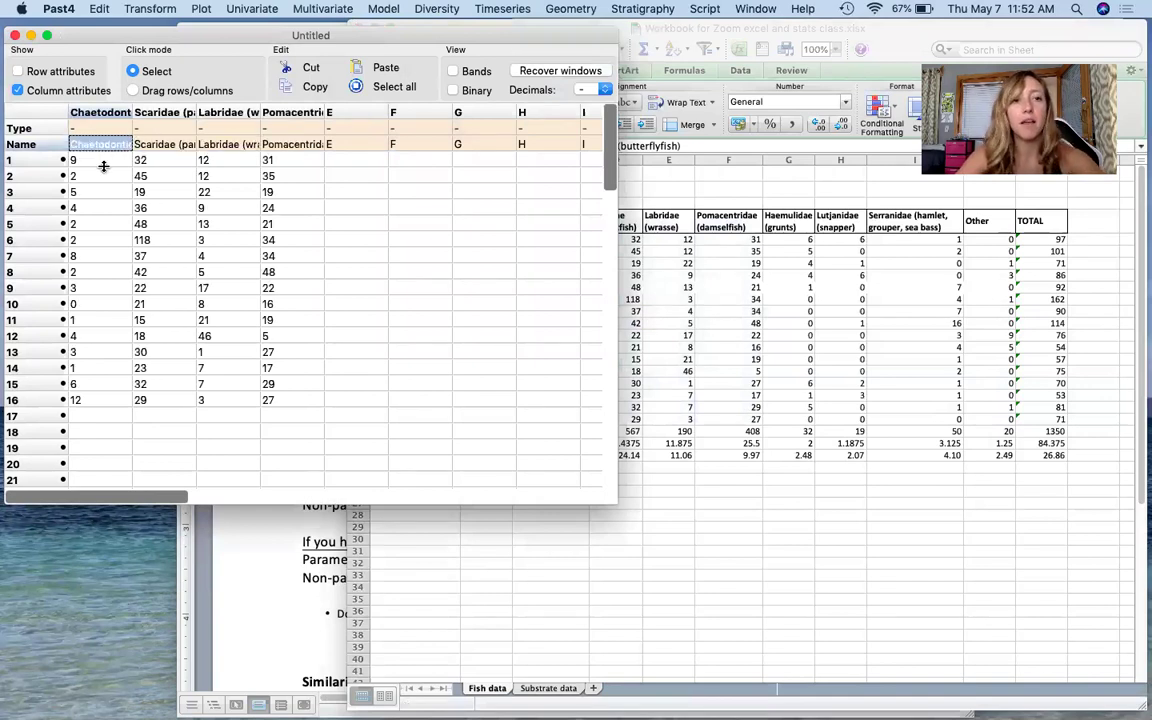
- Select all four fish-family columns, rows 1–16, and open the Univariate menu
click(335, 400)
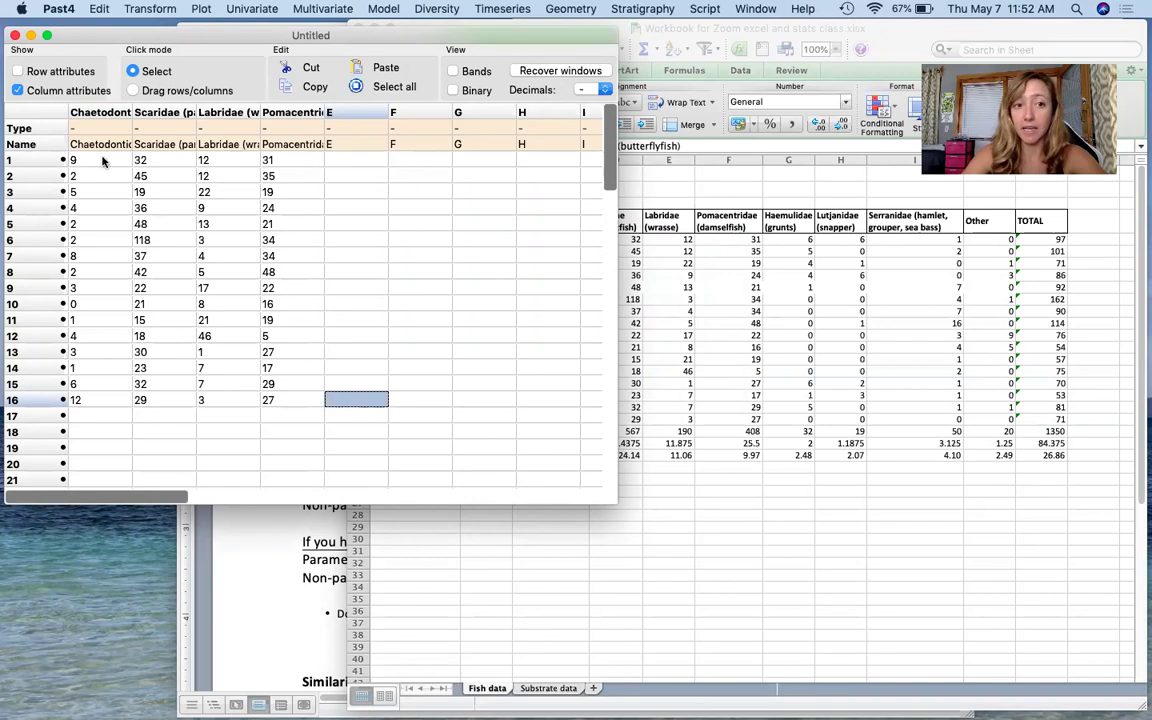
drag(100, 160, 99, 398)
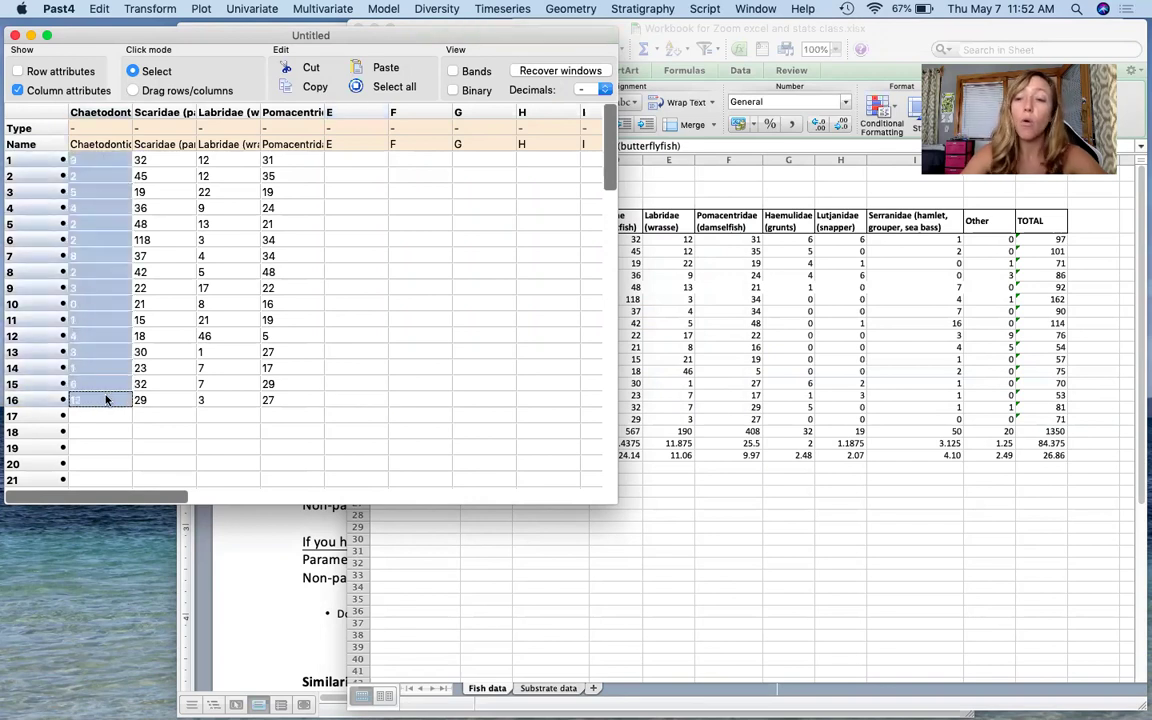
click(283, 400)
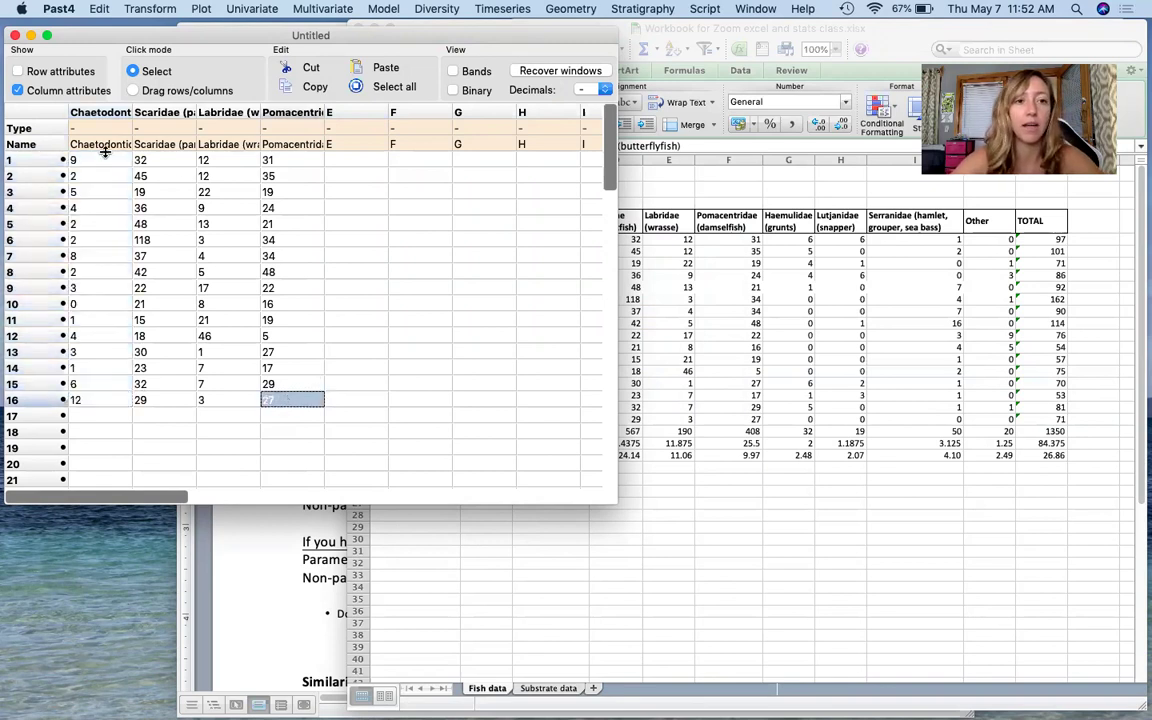
drag(100, 163, 281, 409)
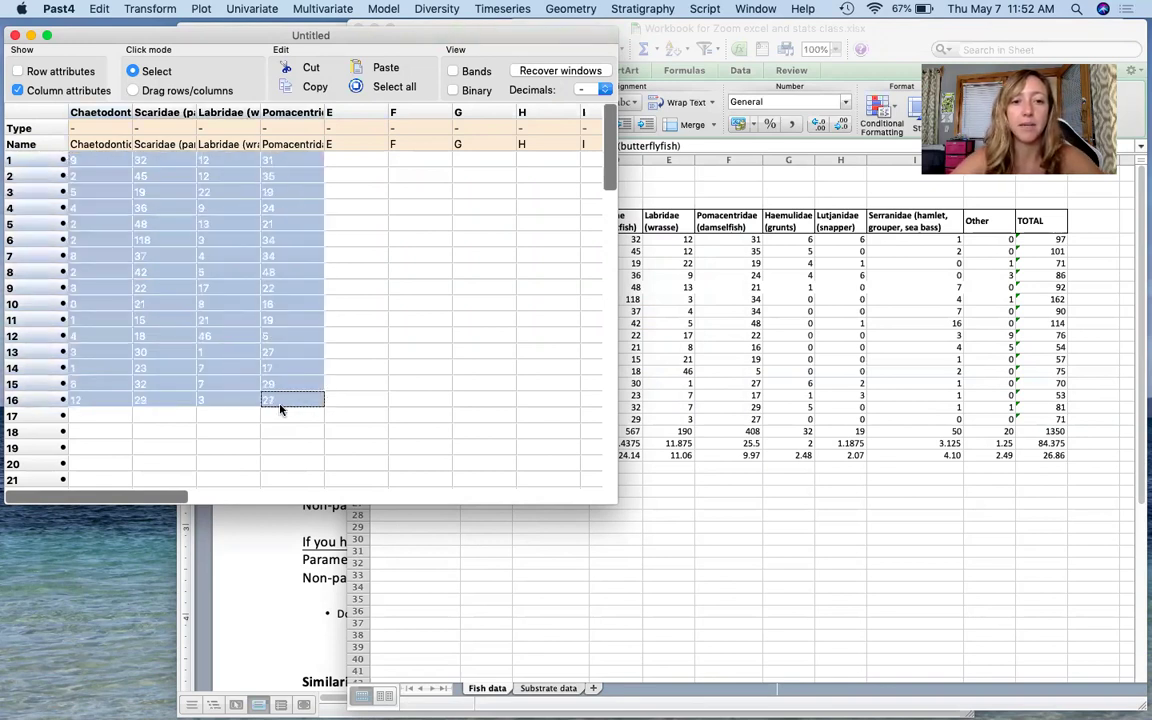
click(245, 9)
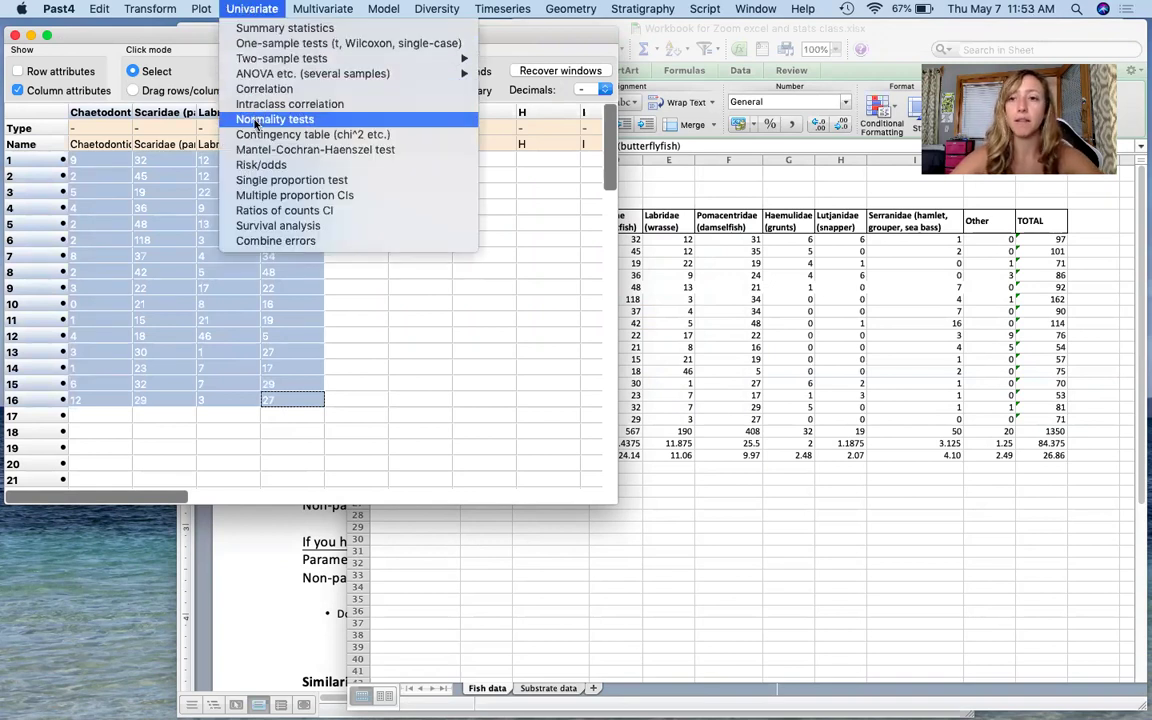
- Run normality tests and enlarge the results showing Shapiro-Wilk p-values 0.05152, 7.186E-05, 0.00195, 0.889
click(256, 124)
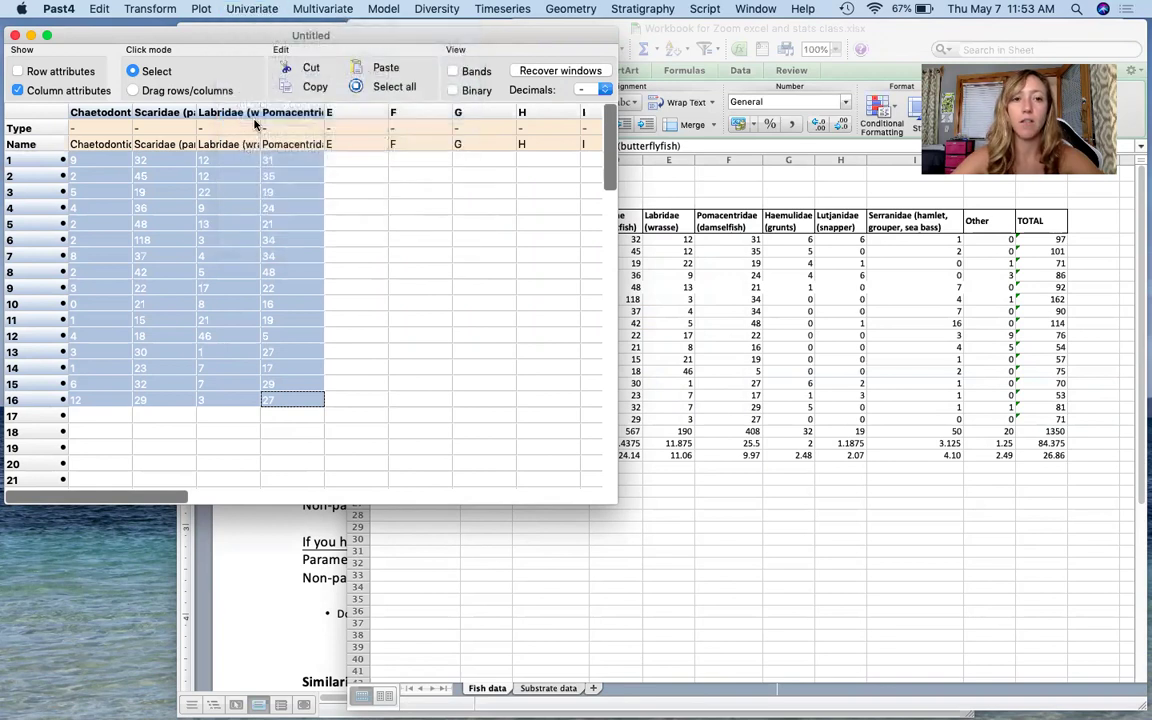
drag(200, 27, 406, 125)
drag(549, 426, 661, 469)
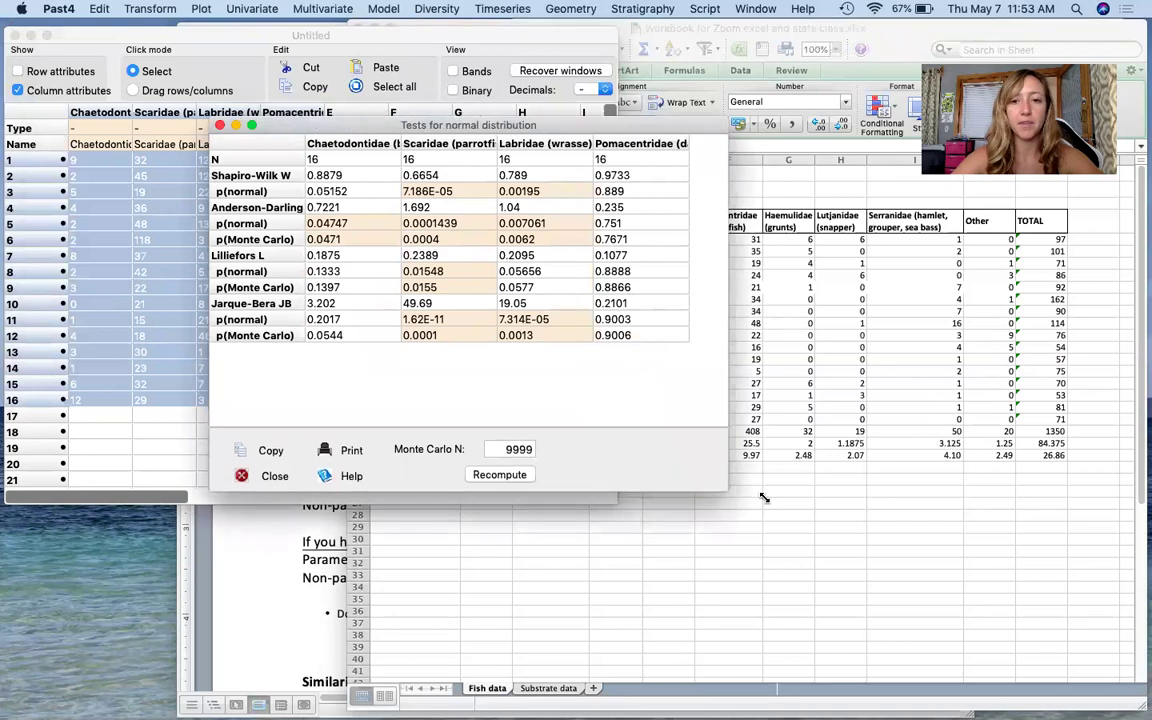
drag(763, 497, 897, 577)
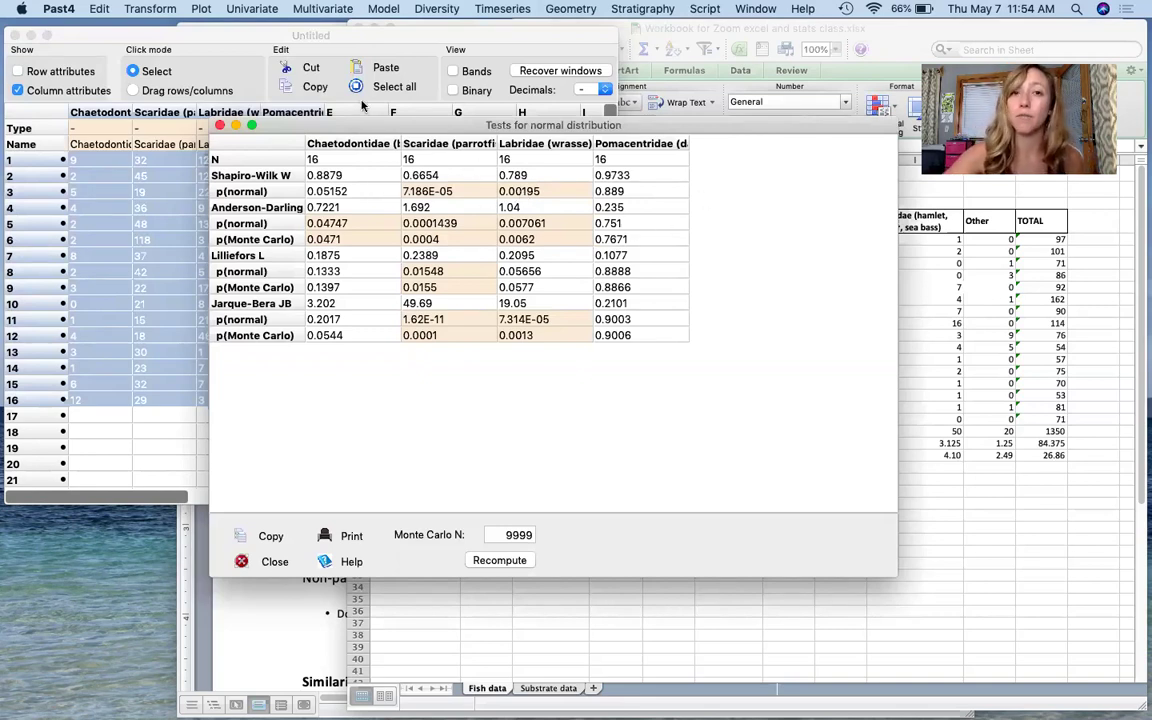
- Close the normality results, then plot and close a Pomacentridae histogram with fitted normal curve
click(219, 125)
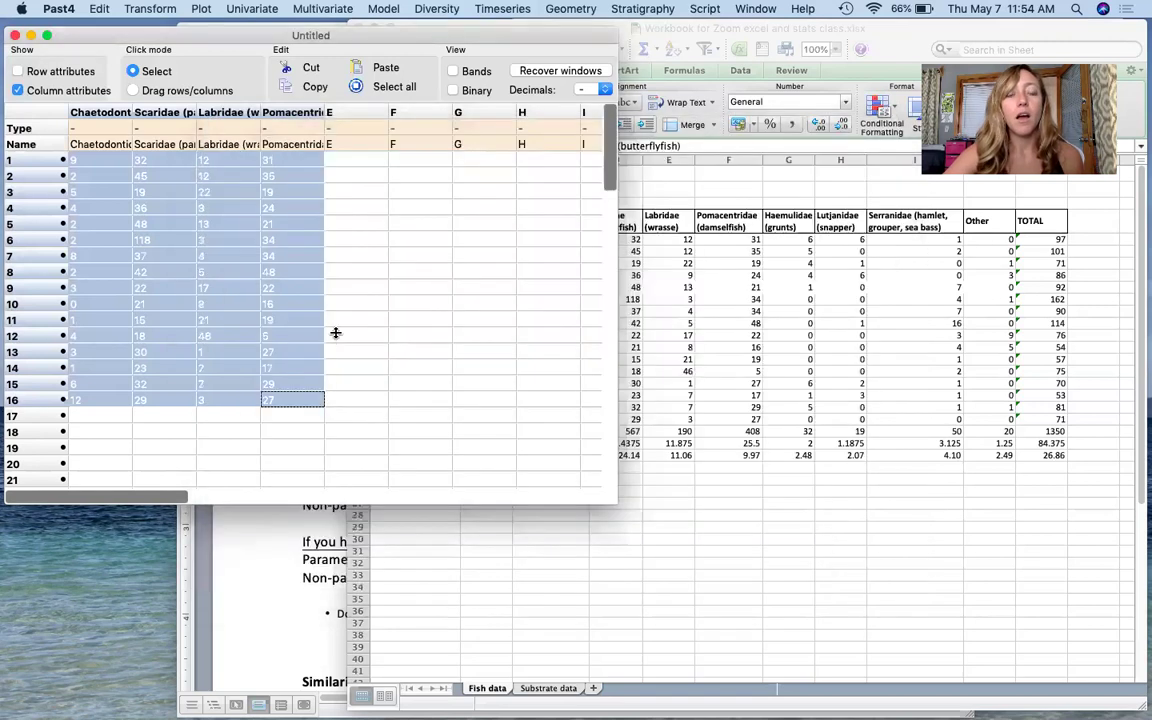
click(340, 335)
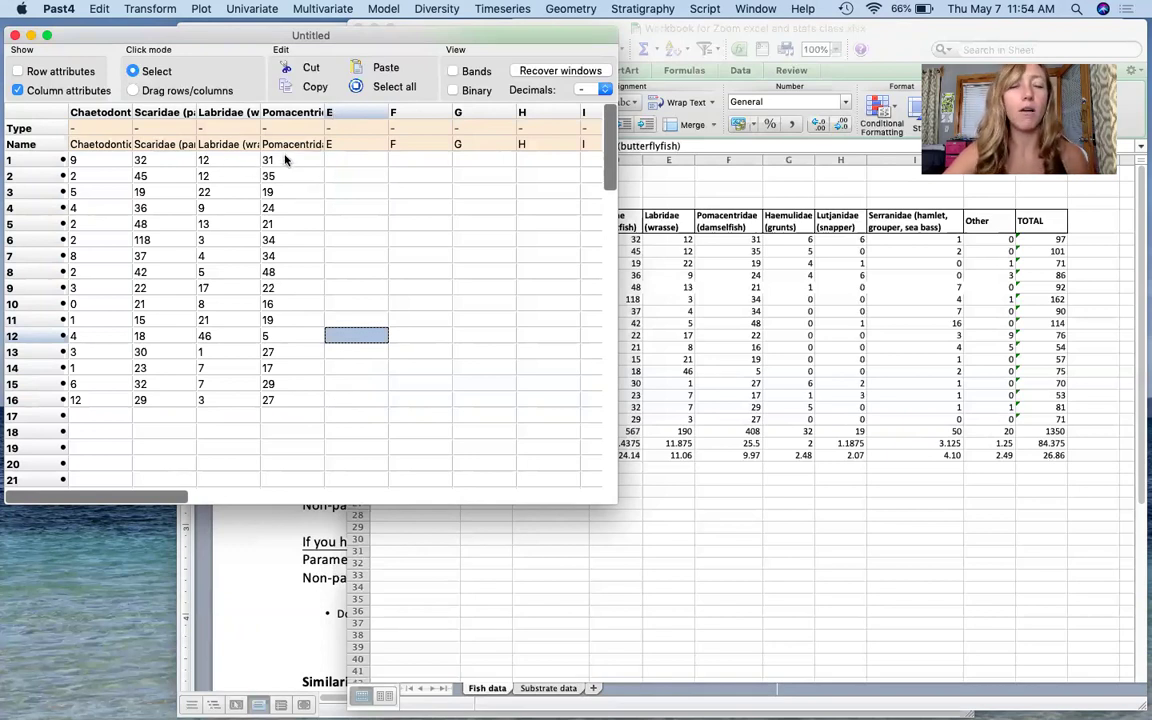
drag(285, 160, 299, 400)
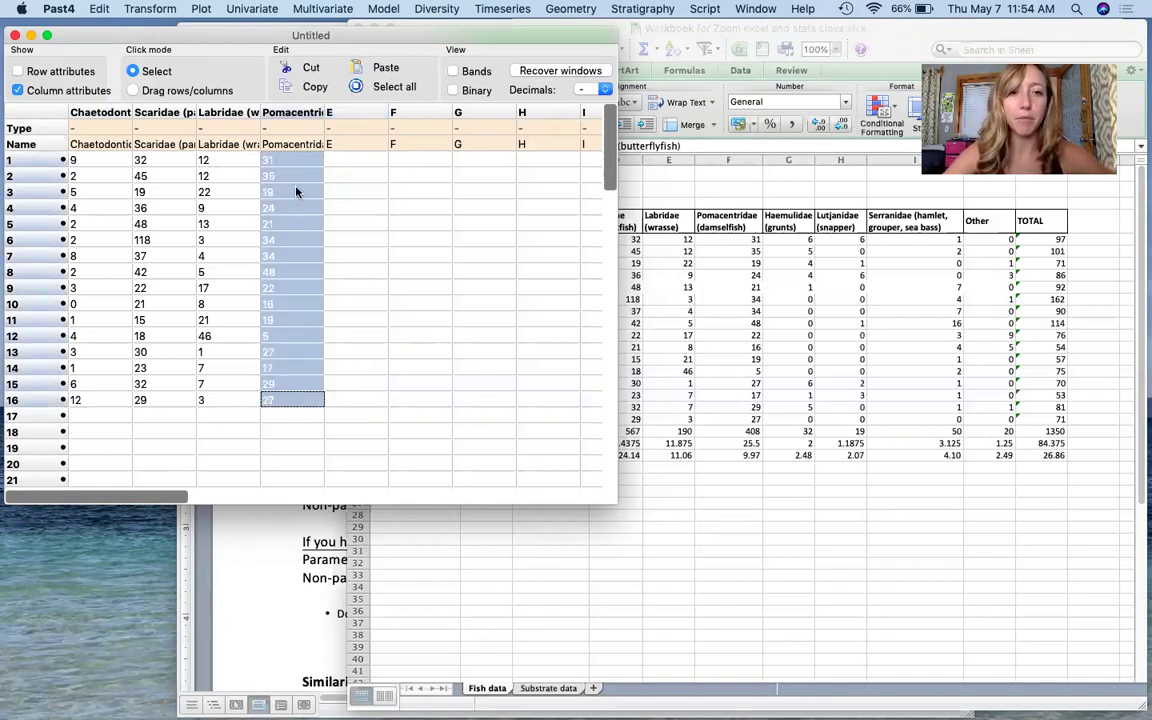
click(200, 8)
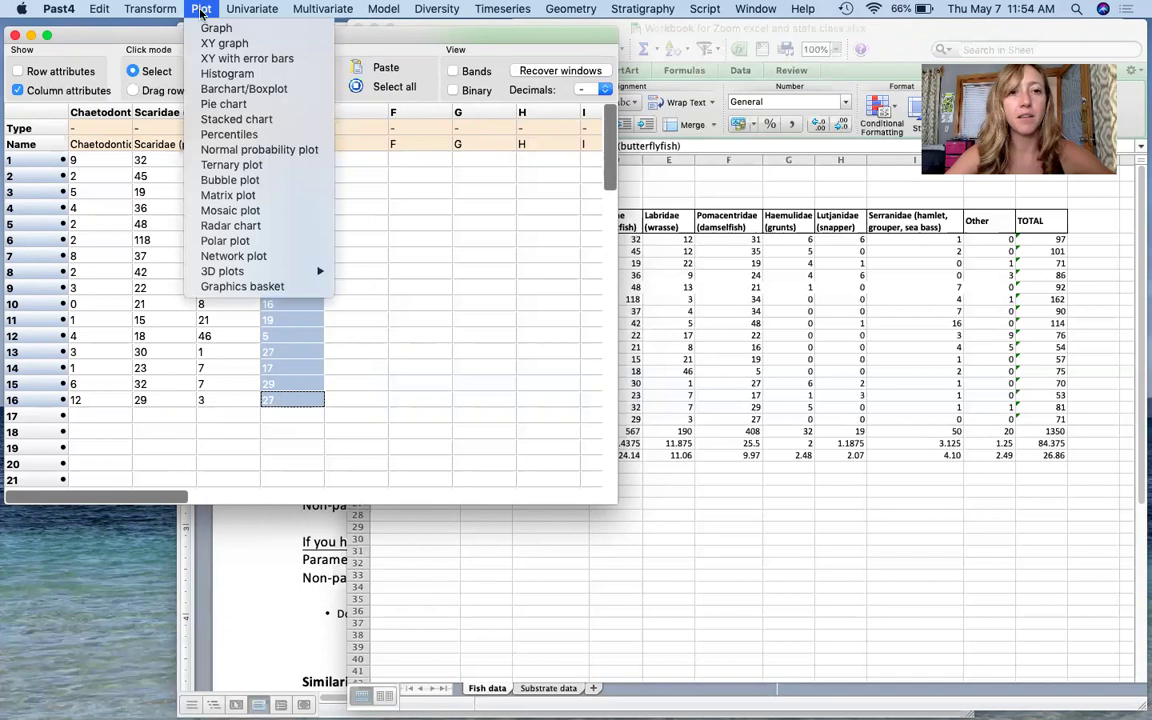
click(211, 76)
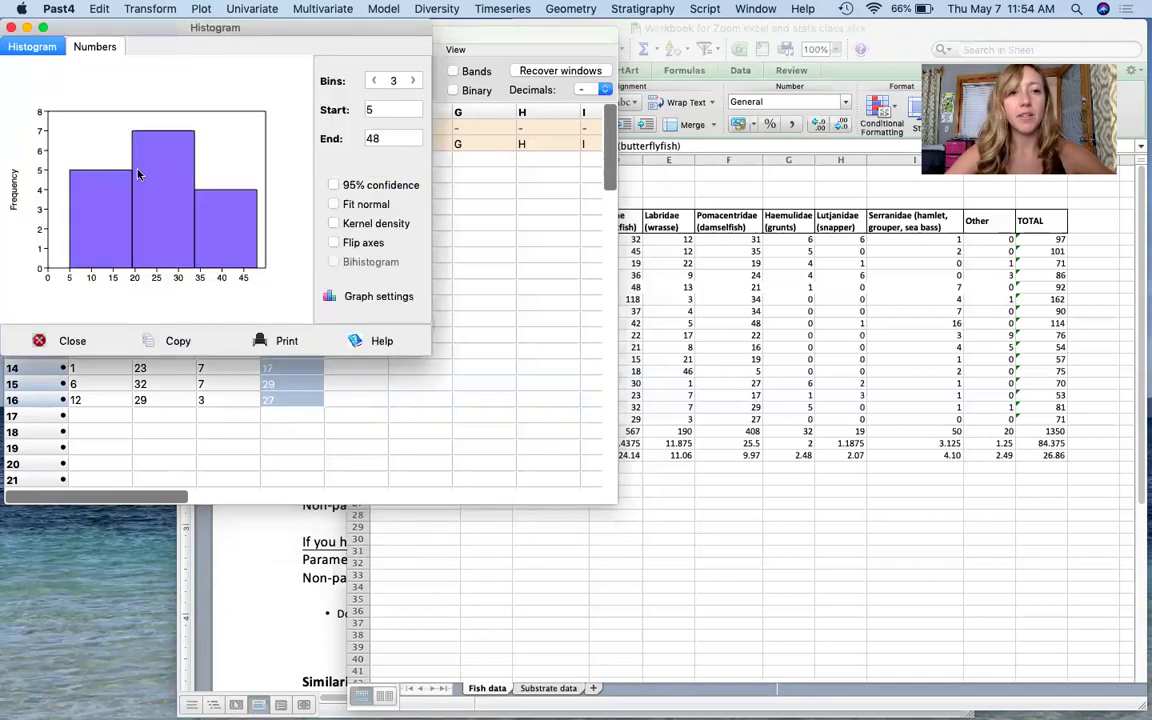
click(333, 204)
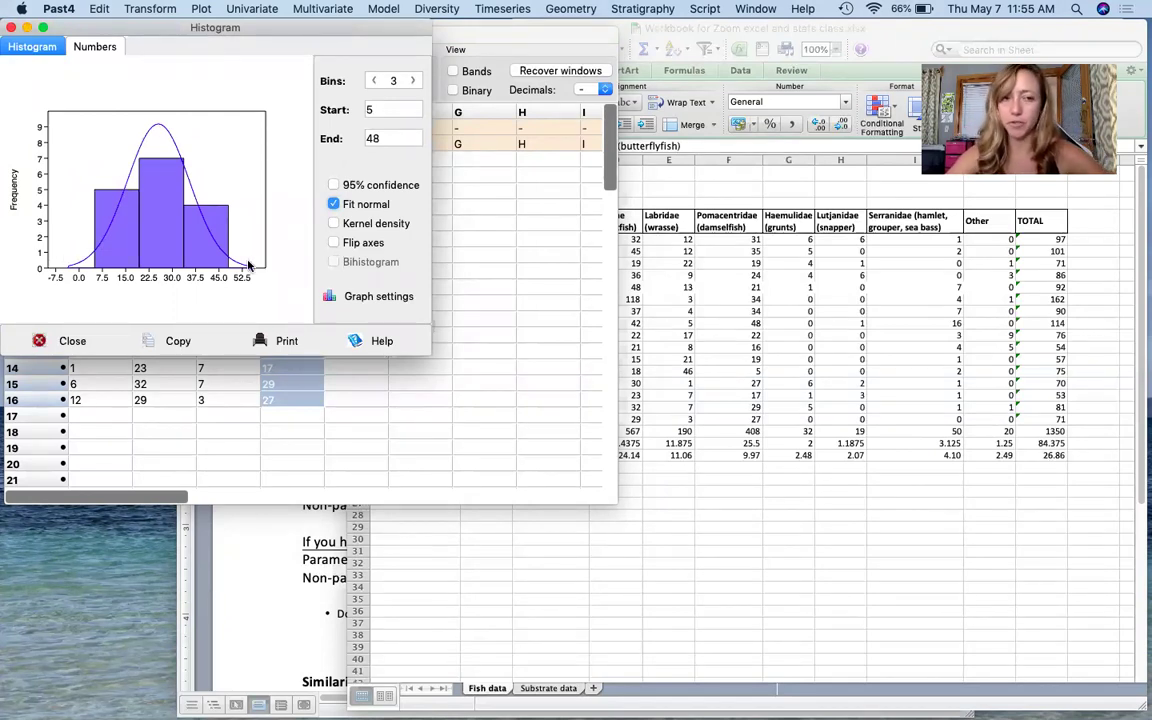
click(11, 28)
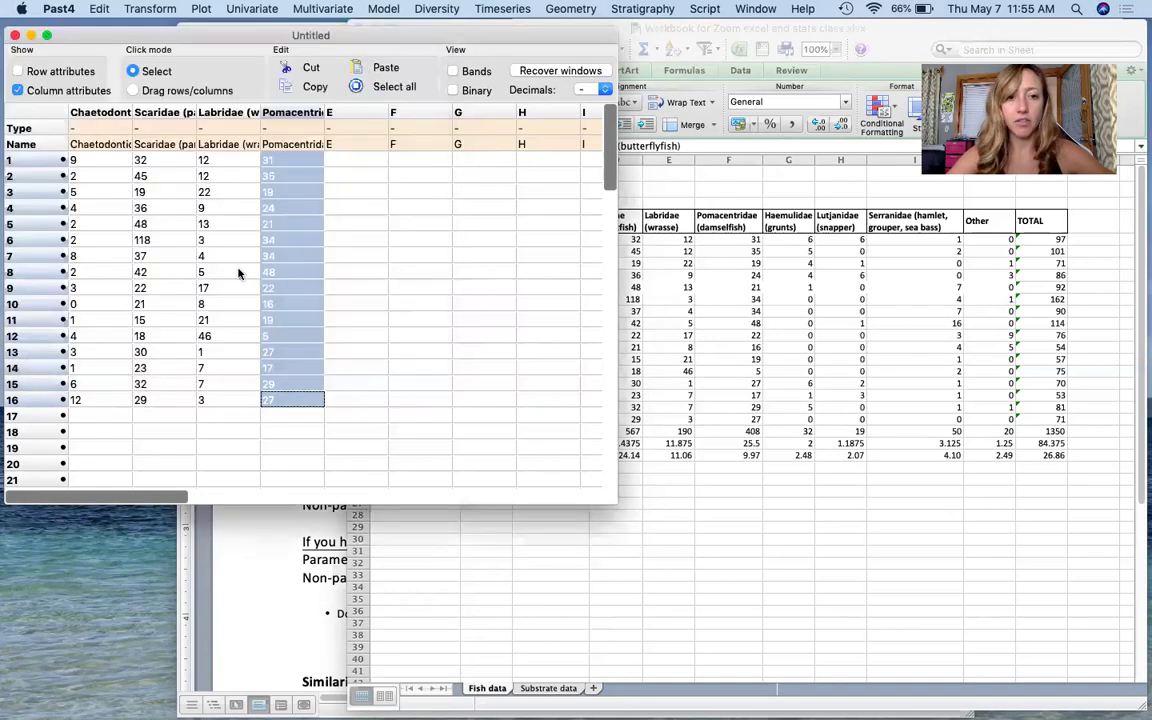
- Plot the Scaridae counts in rows 1–16 as a histogram with a fitted normal curve
click(213, 192)
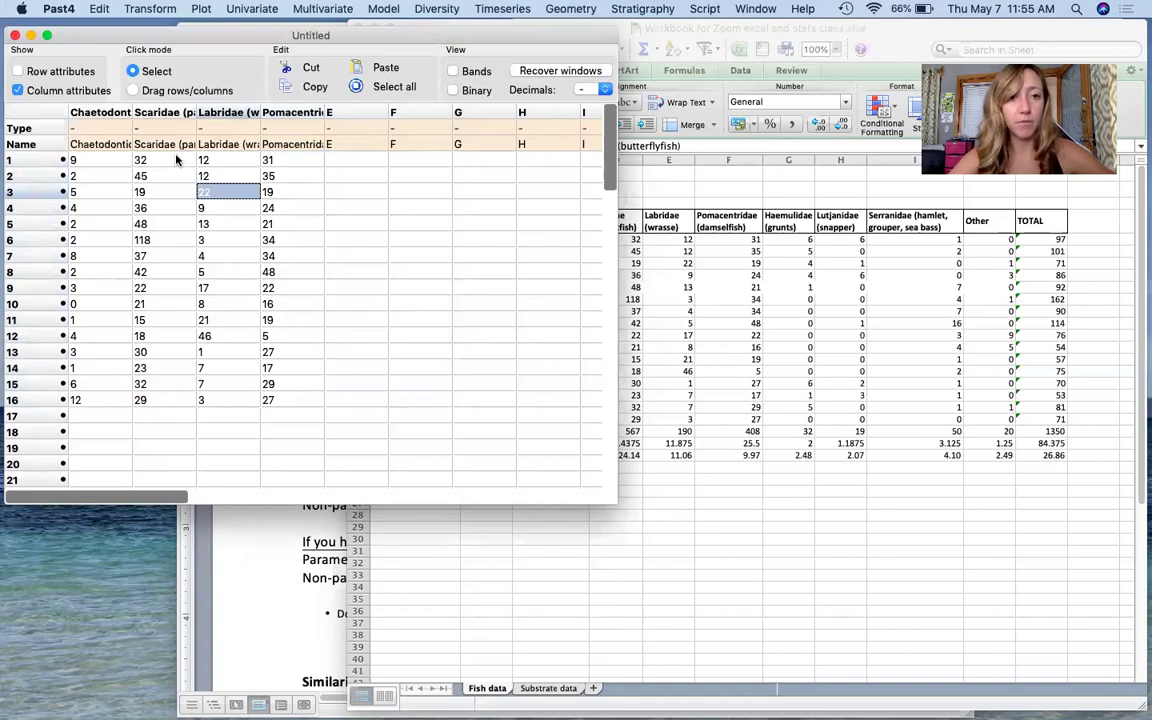
drag(176, 160, 165, 400)
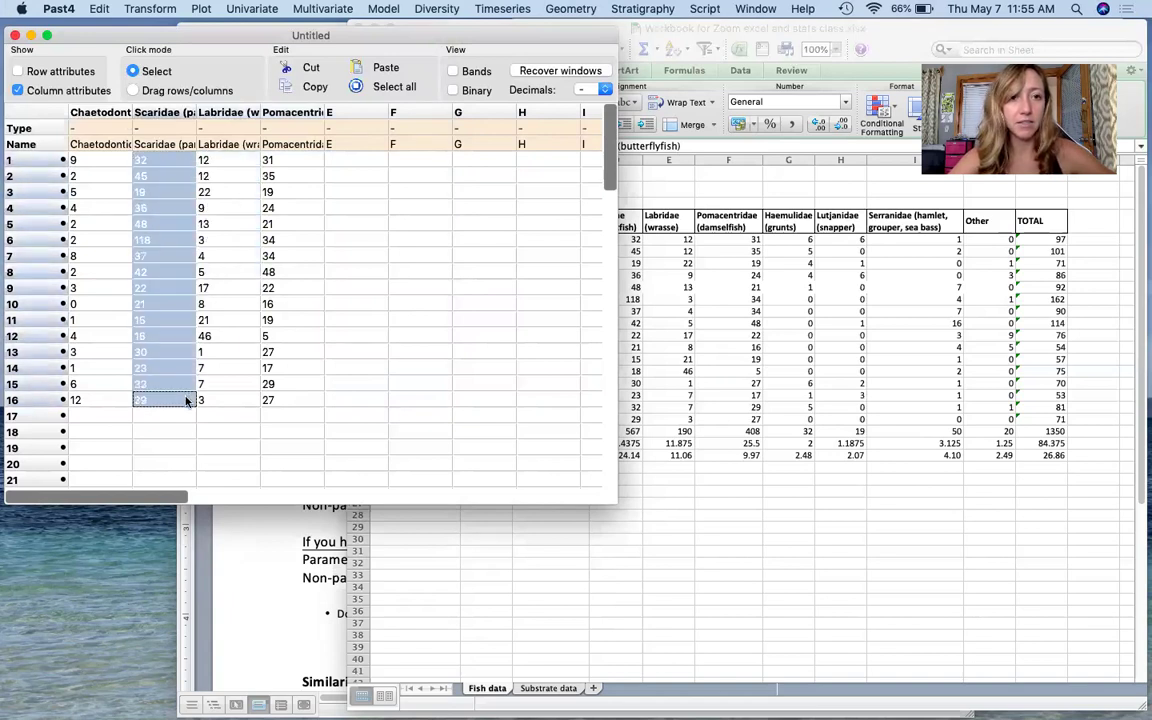
click(209, 9)
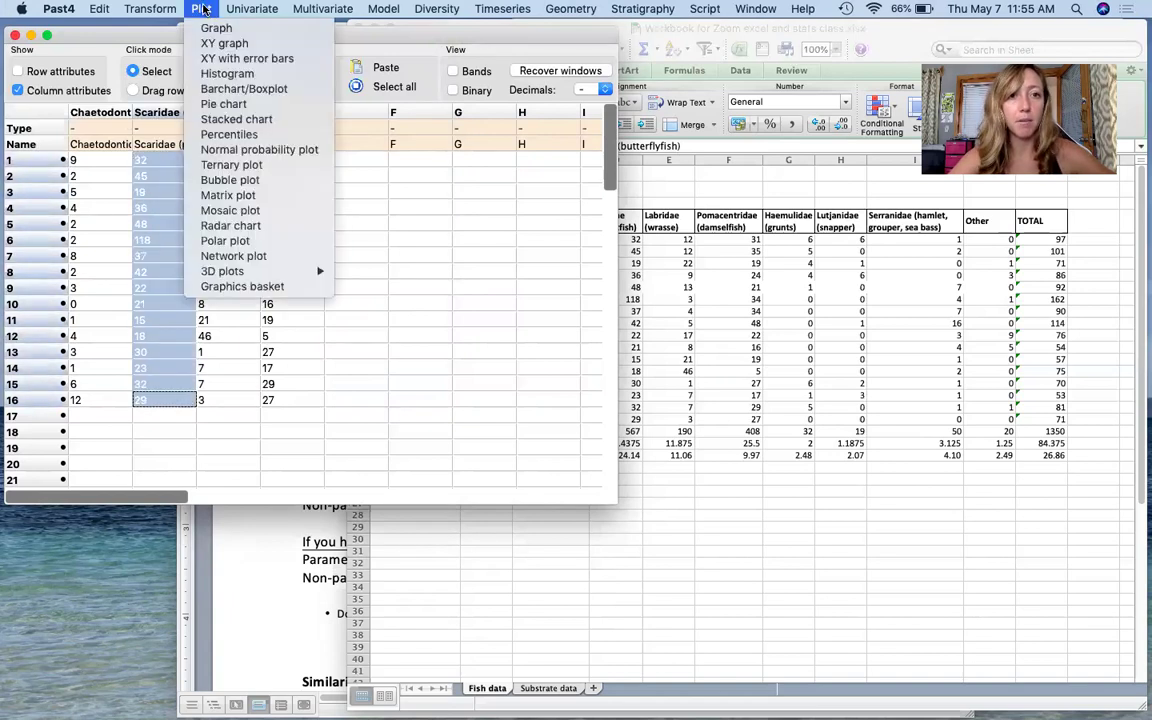
click(218, 74)
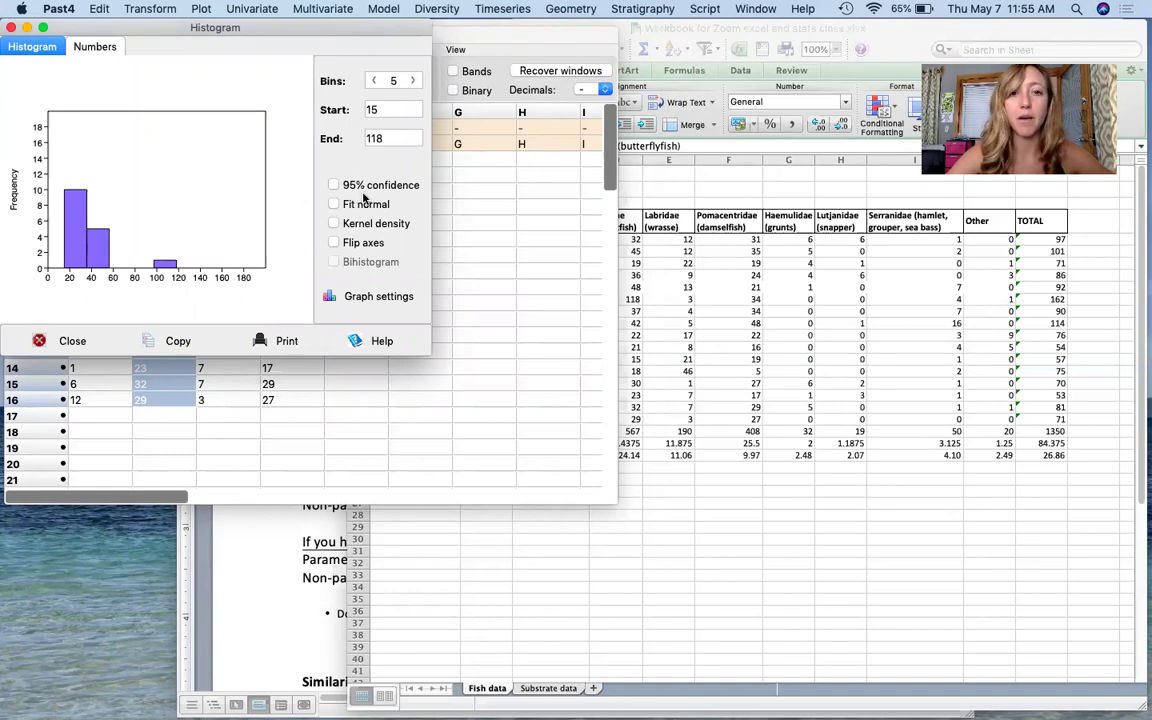
click(334, 204)
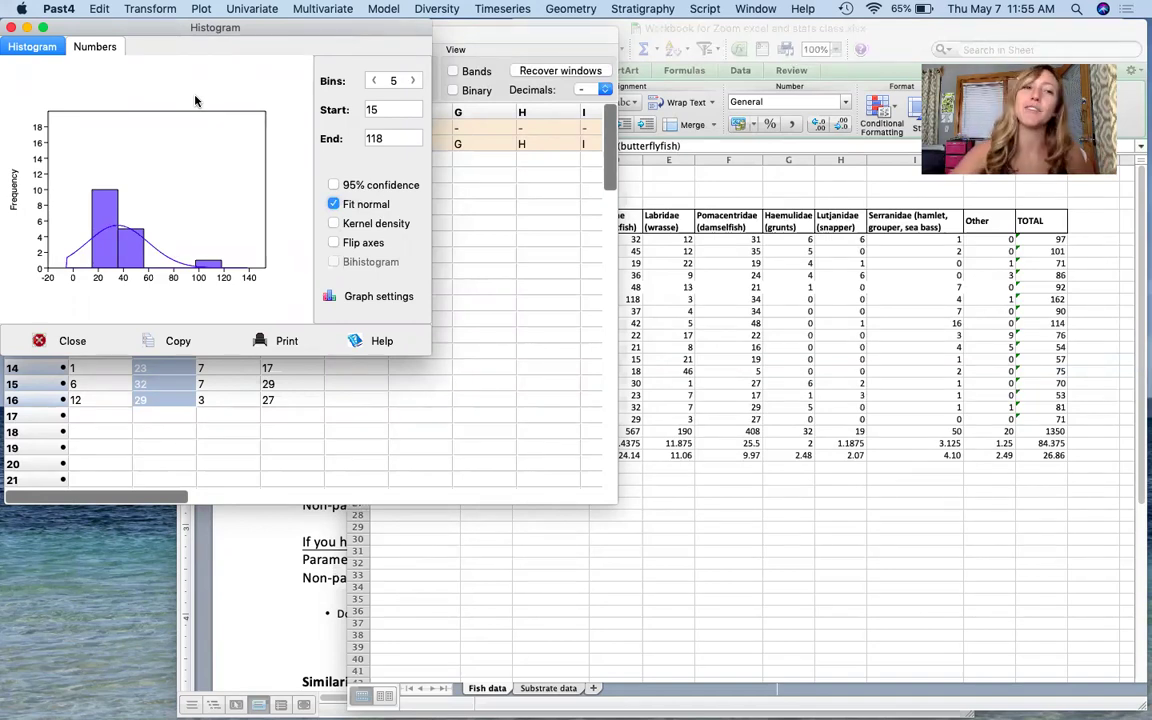
click(12, 27)
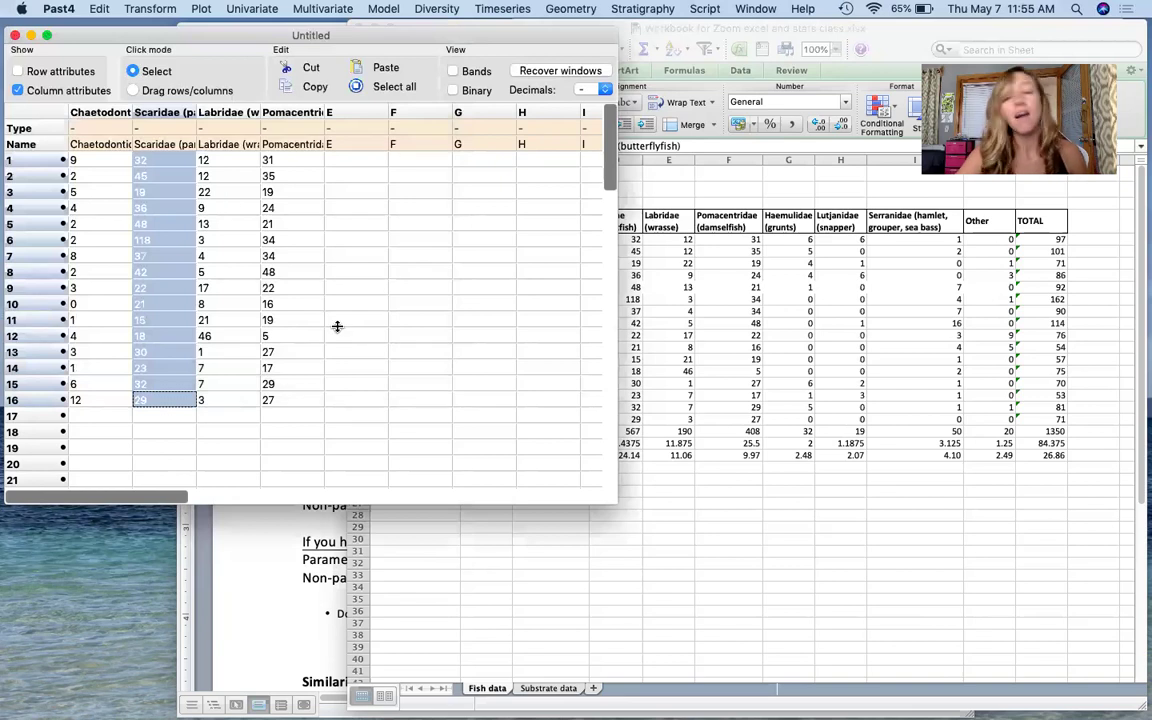